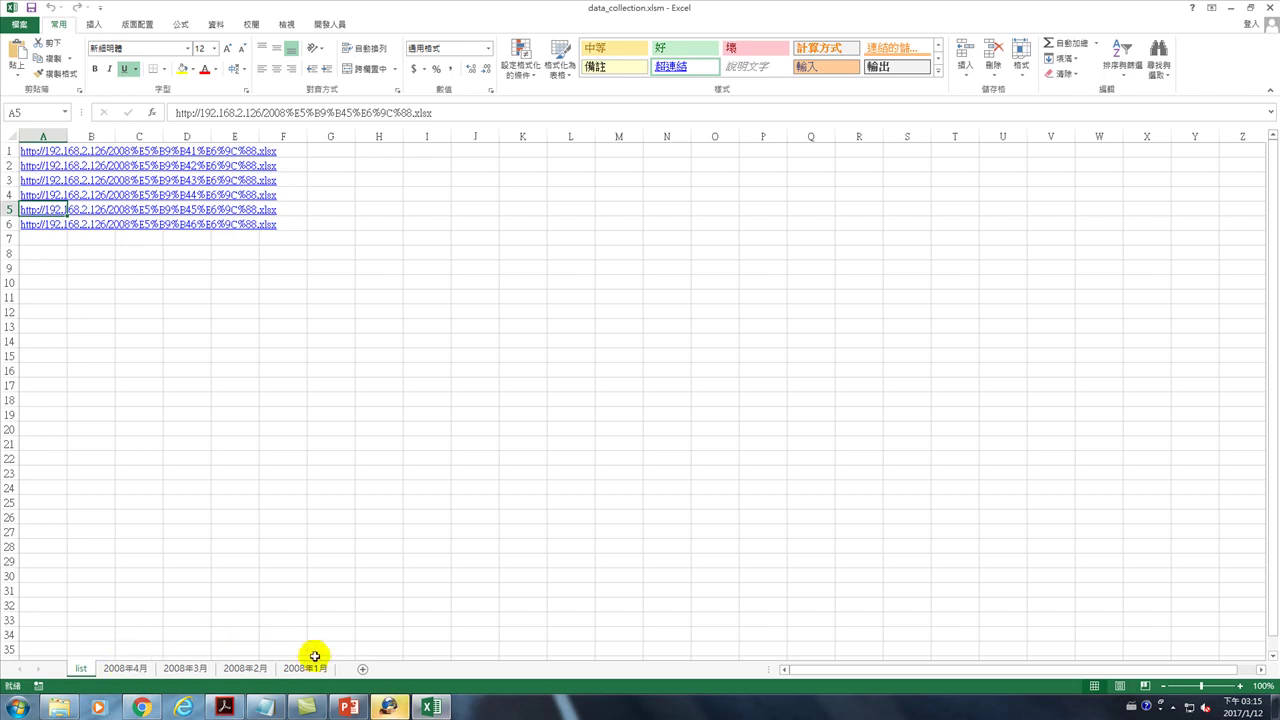
Step: Delete the 2008年1月, 2008年2月 and 2008年4月 month sheets so only the list sheet remains
{"action": "left_click", "coordinate": [308, 668]}
{"action": "right_click", "coordinate": [314, 668]}
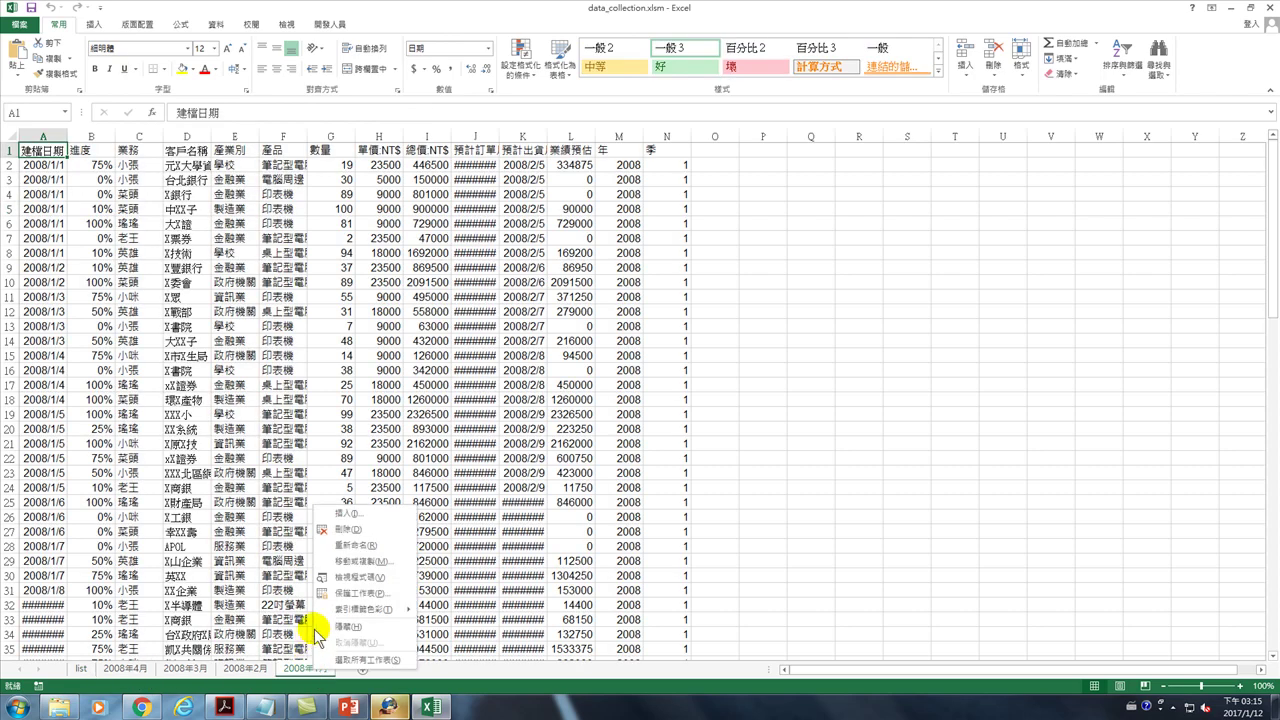
{"action": "left_click", "coordinate": [345, 528]}
{"action": "left_click", "coordinate": [607, 383]}
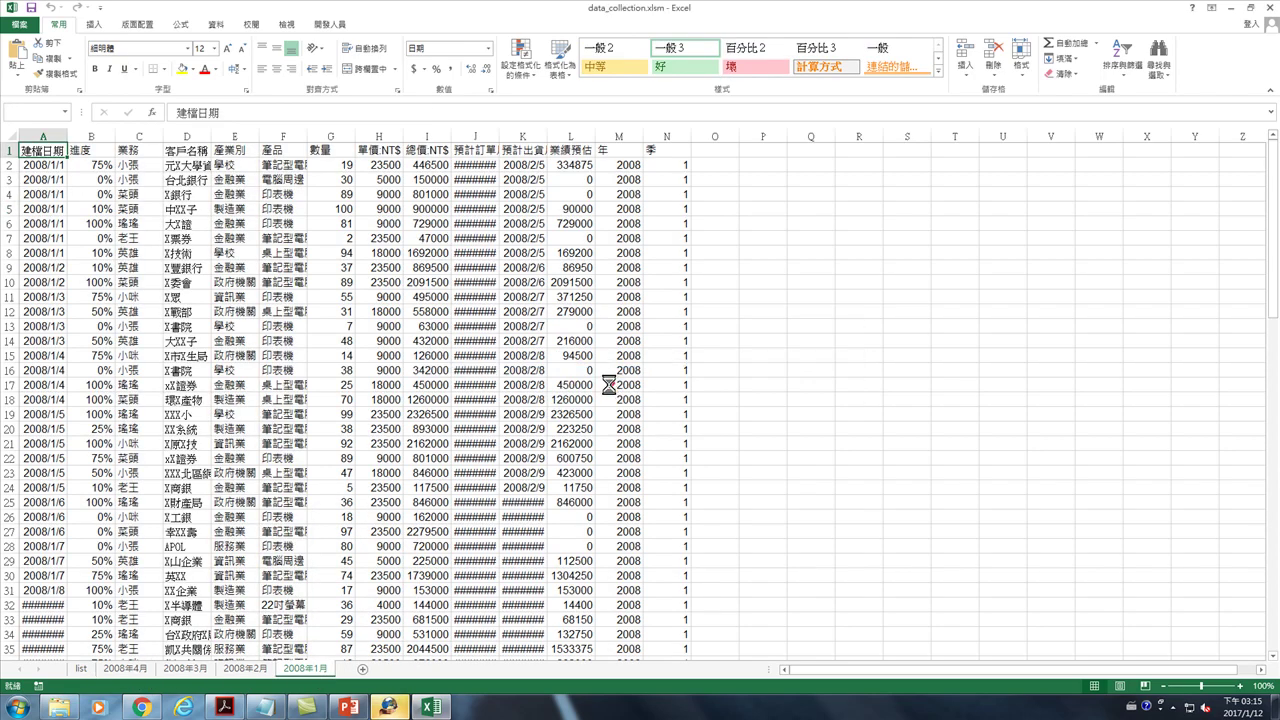
{"action": "right_click", "coordinate": [250, 668]}
{"action": "left_click", "coordinate": [290, 535]}
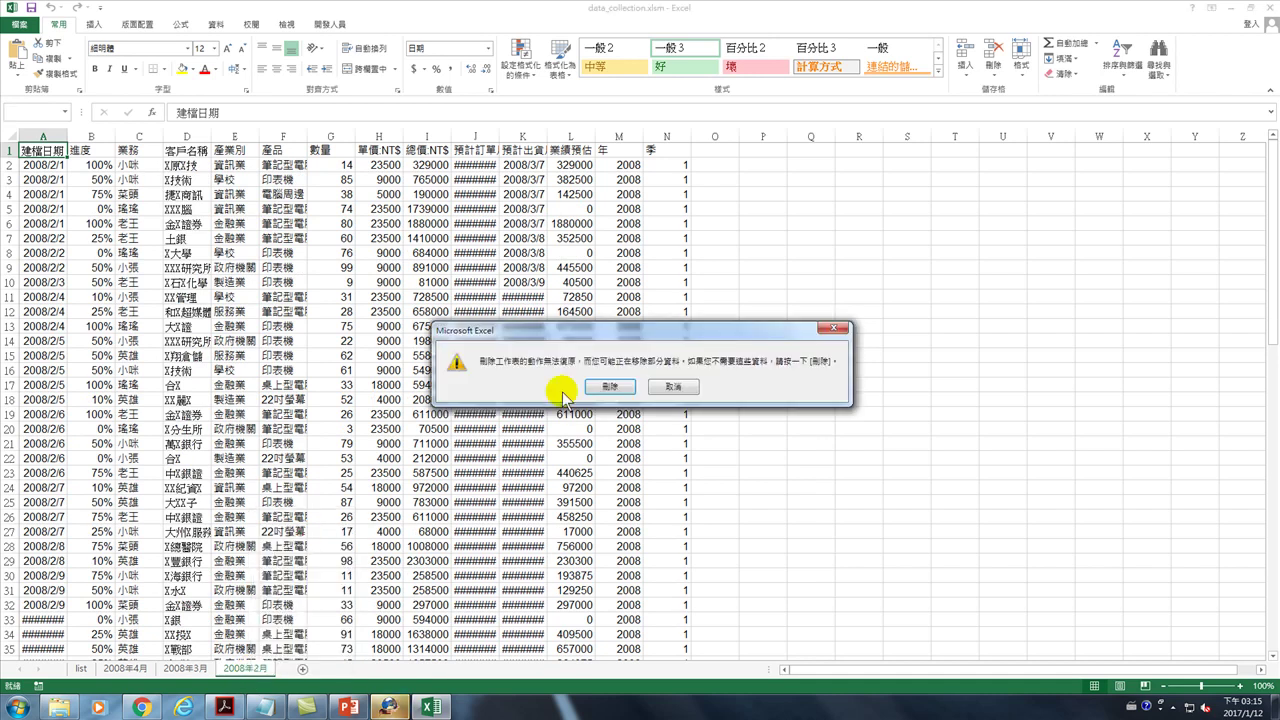
{"action": "left_click", "coordinate": [598, 386]}
{"action": "right_click", "coordinate": [130, 668]}
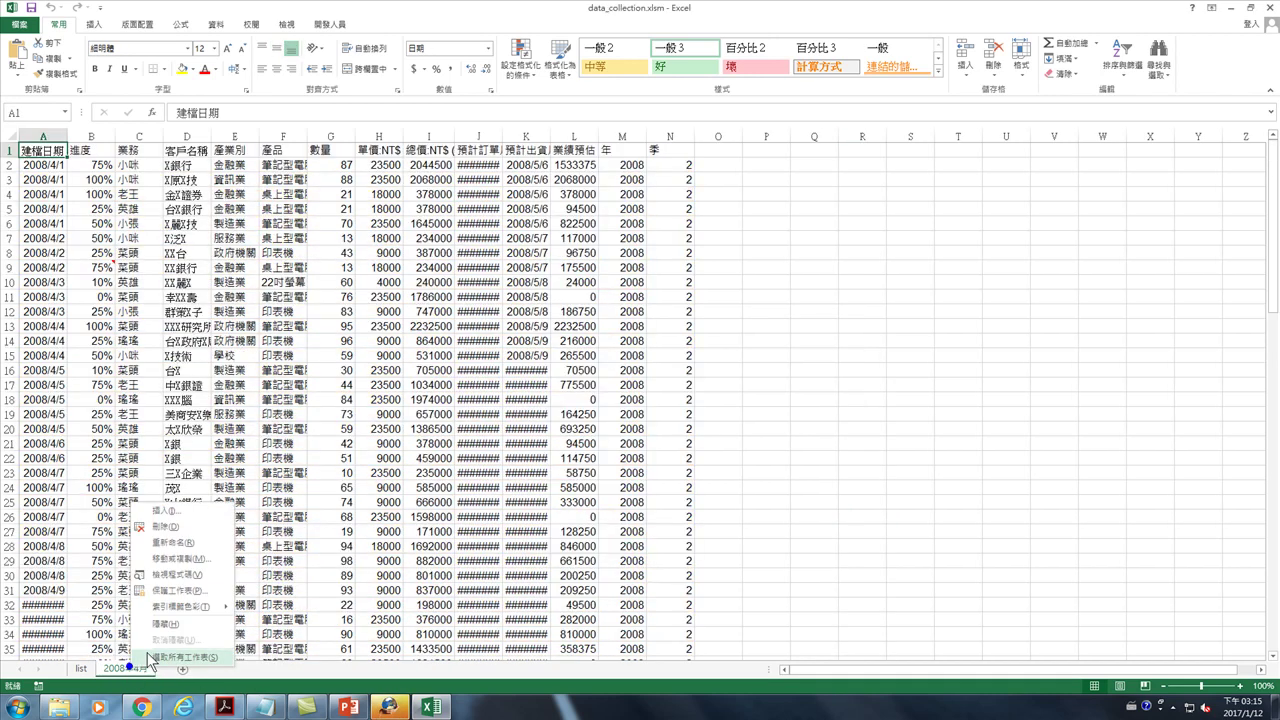
{"action": "left_click", "coordinate": [190, 527]}
{"action": "left_click", "coordinate": [597, 386]}
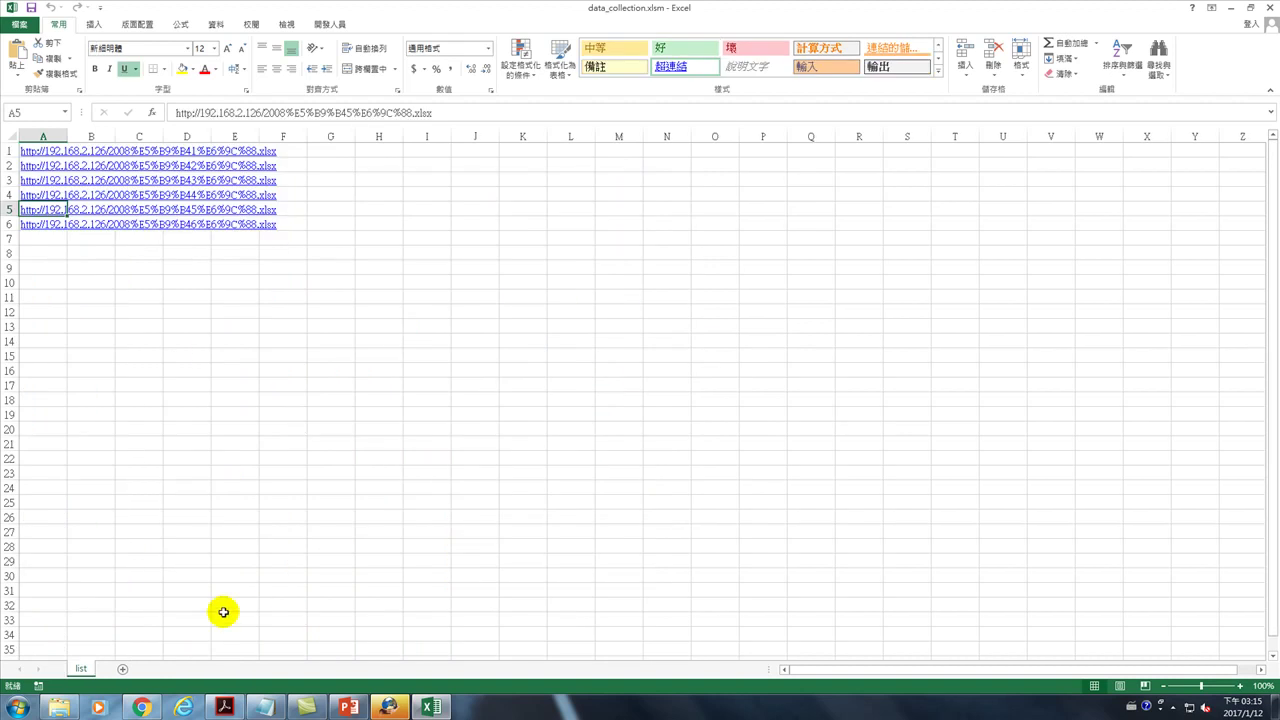
Step: Return to cell A1 and leave 以相對位置錄製 (relative-reference recording) switched off on the 開發人員 tab
{"action": "key", "text": "Up"}
{"action": "key", "text": "Up"}
{"action": "key", "text": "Up"}
{"action": "key", "text": "Up"}
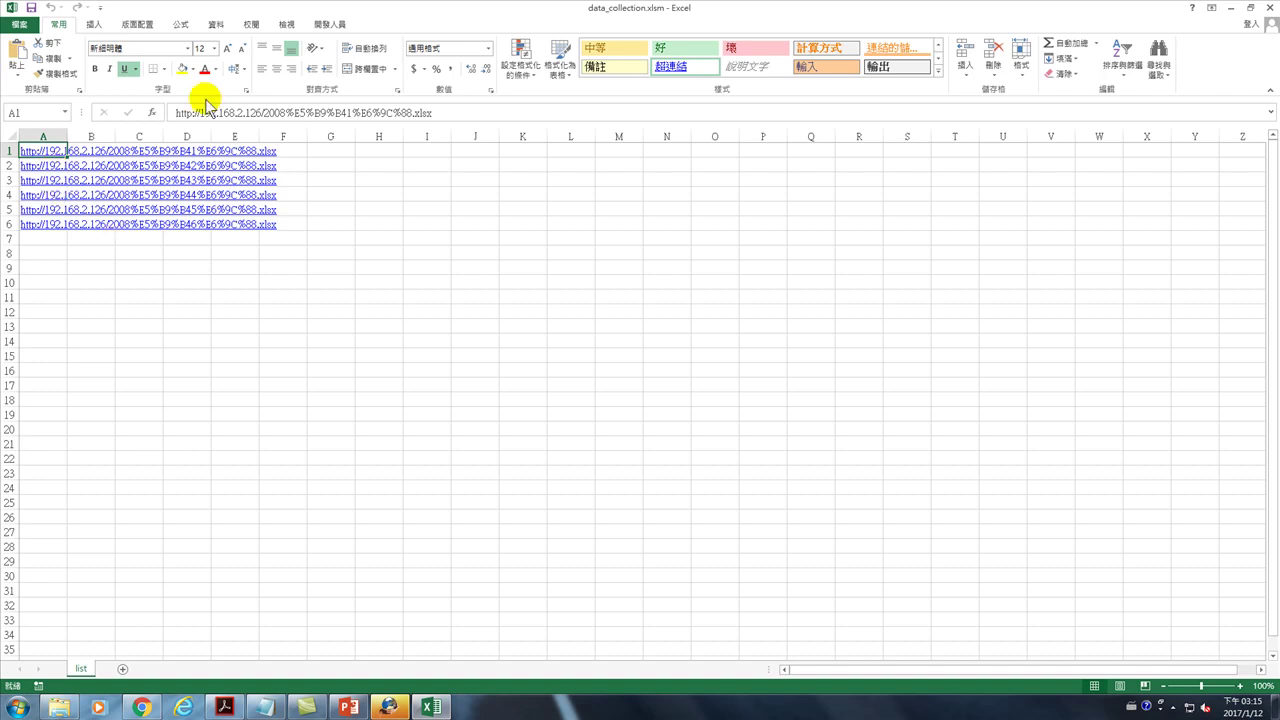
{"action": "left_click", "coordinate": [327, 23]}
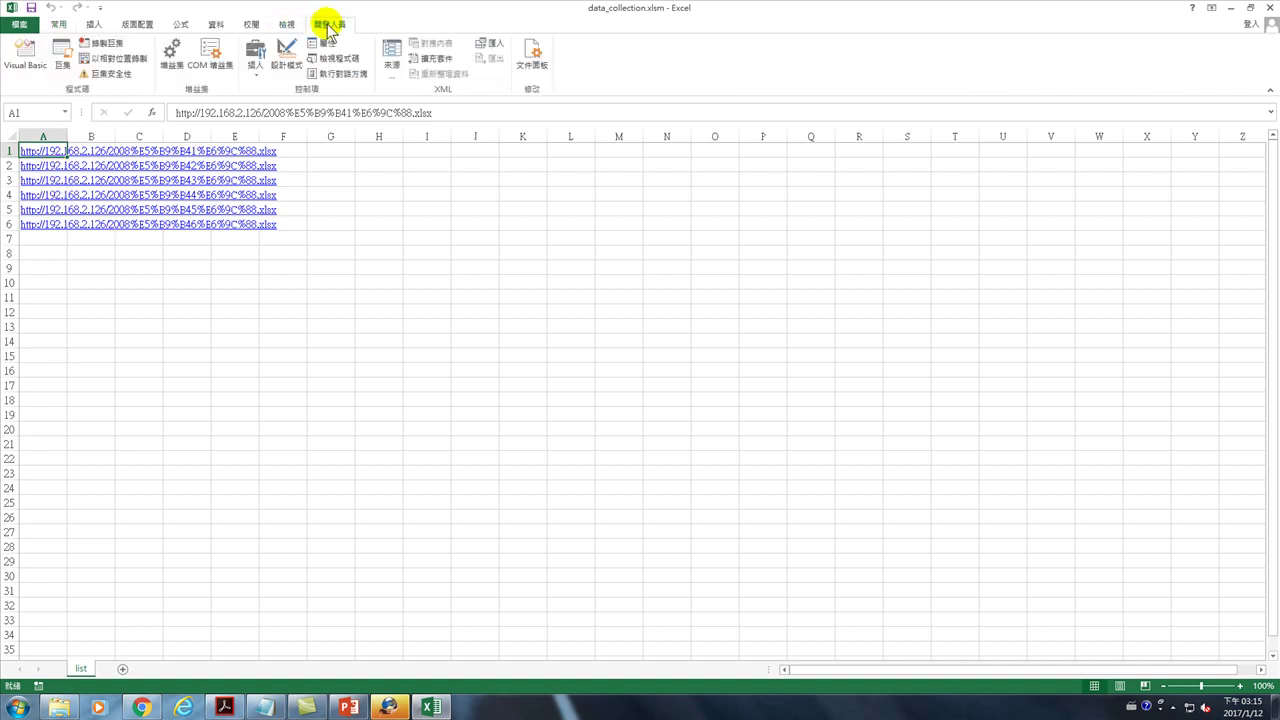
{"action": "left_click", "coordinate": [107, 60]}
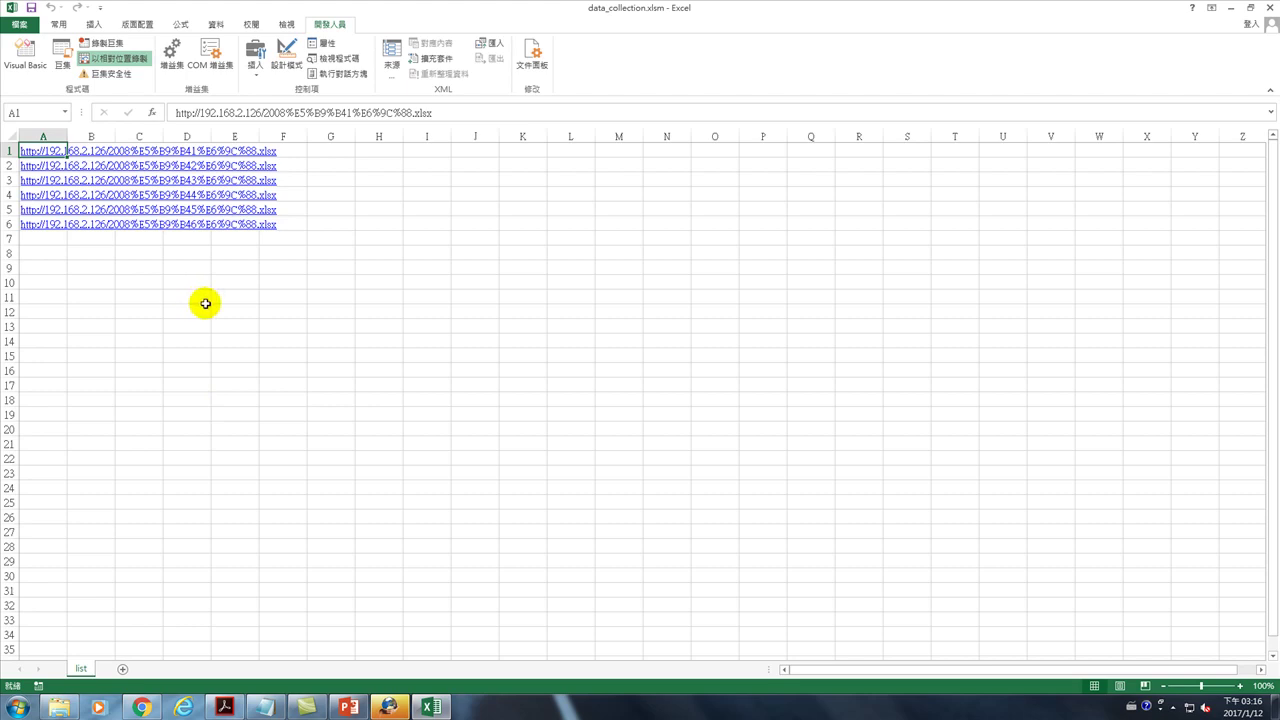
{"action": "left_click", "coordinate": [107, 58]}
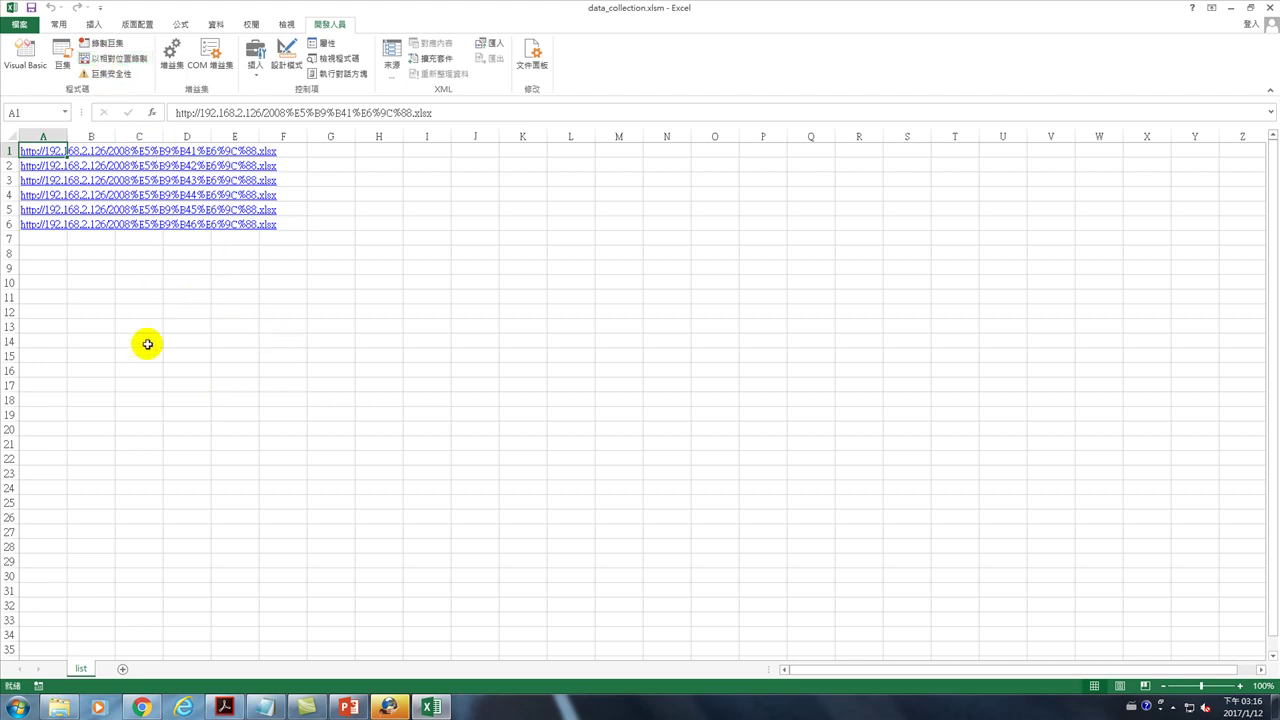
{"action": "left_click", "coordinate": [125, 61]}
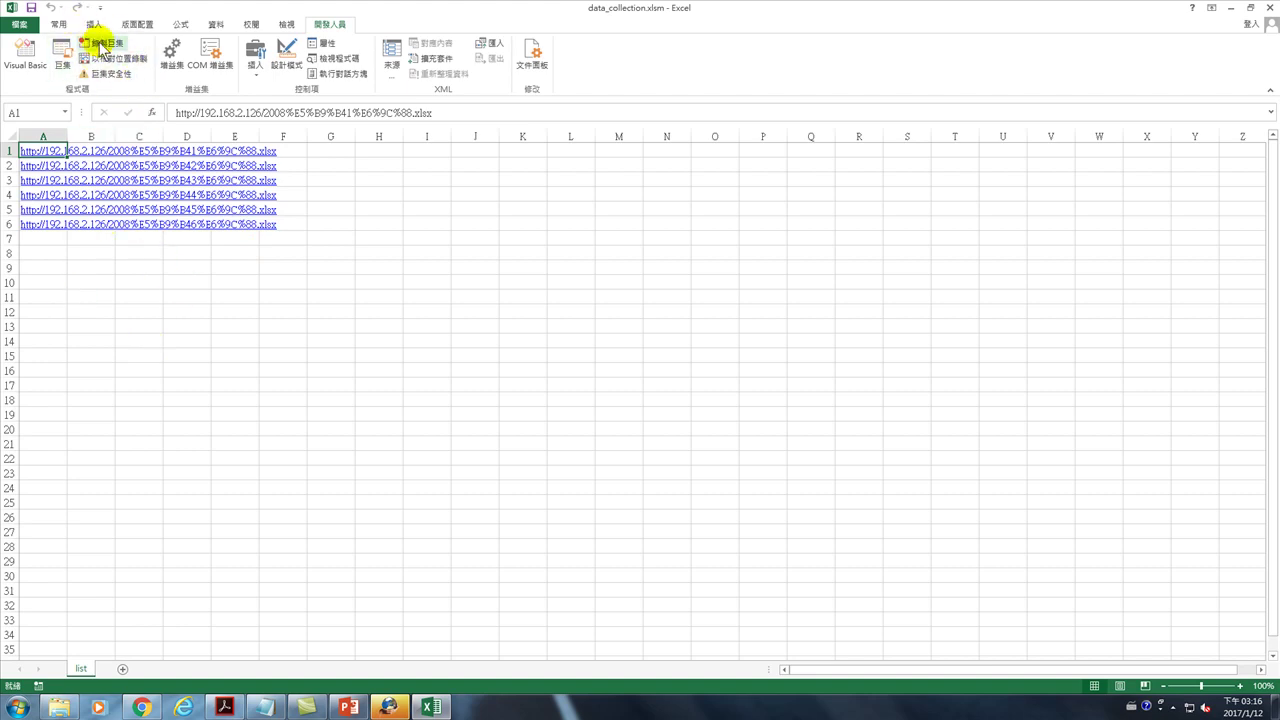
Step: Record a macro under the default name that moves the selection from A1 down to A2
{"action": "left_click", "coordinate": [101, 47]}
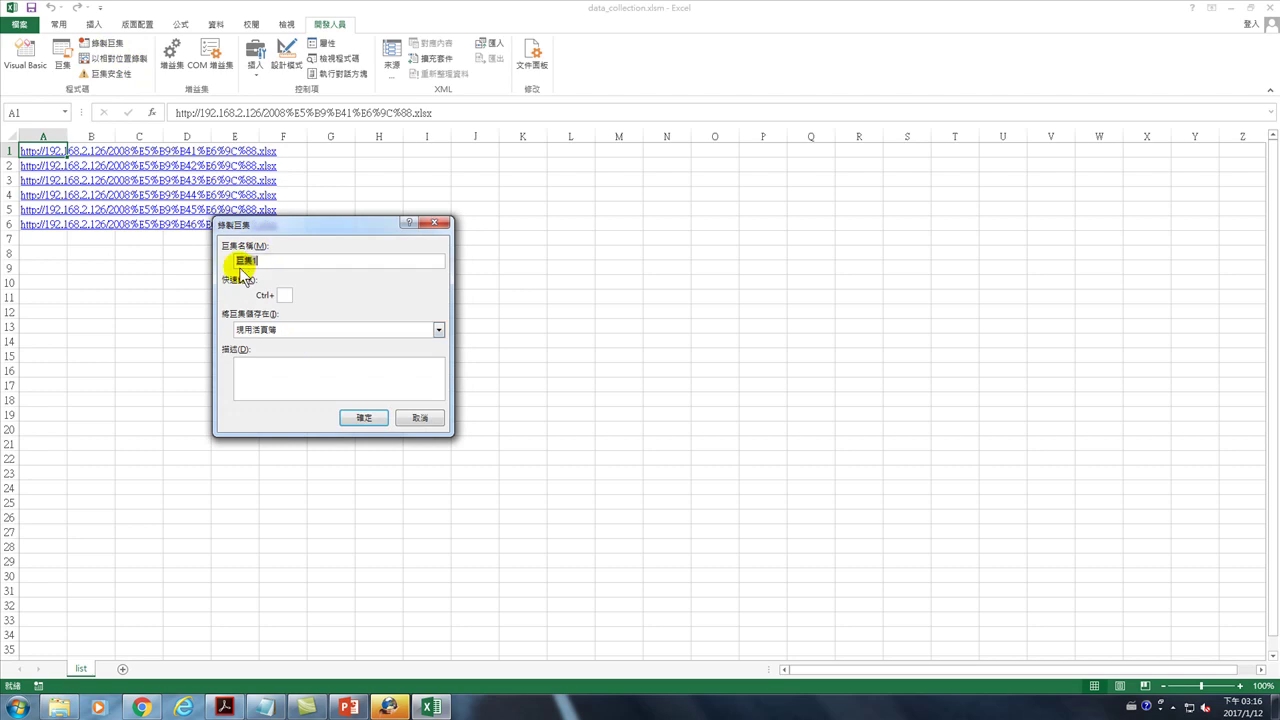
{"action": "left_click", "coordinate": [360, 418]}
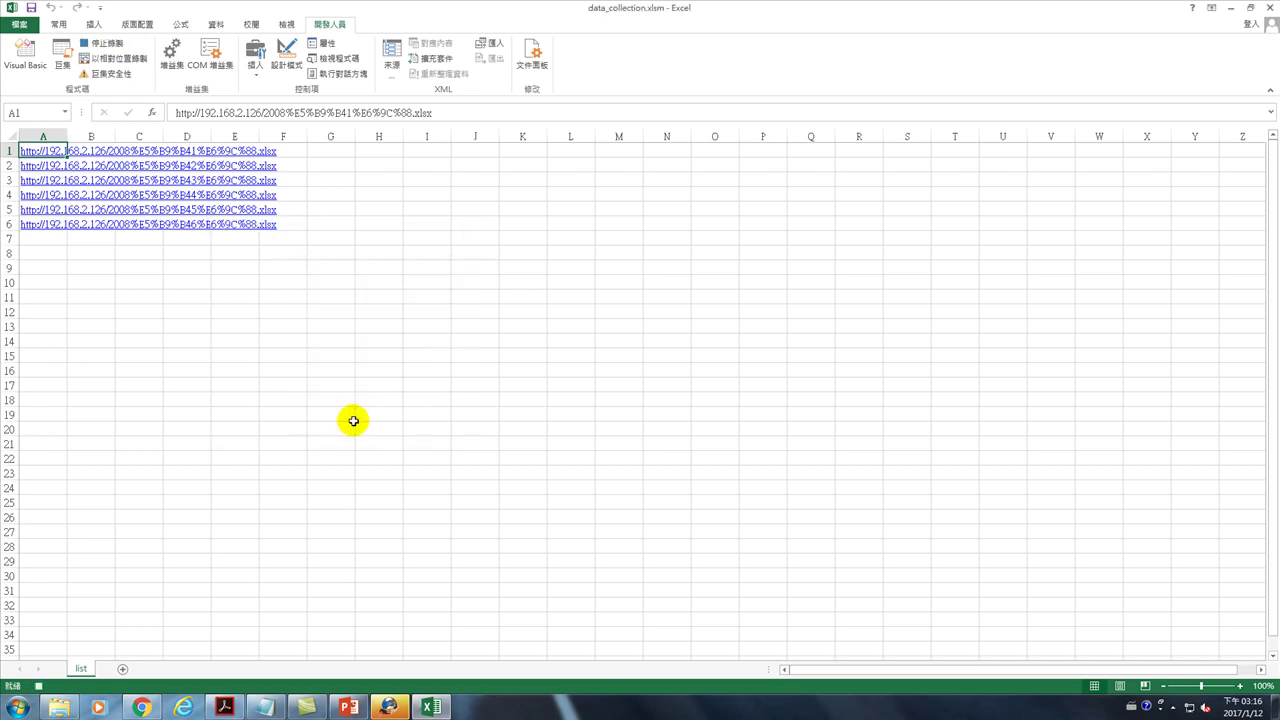
{"action": "key", "text": "Down"}
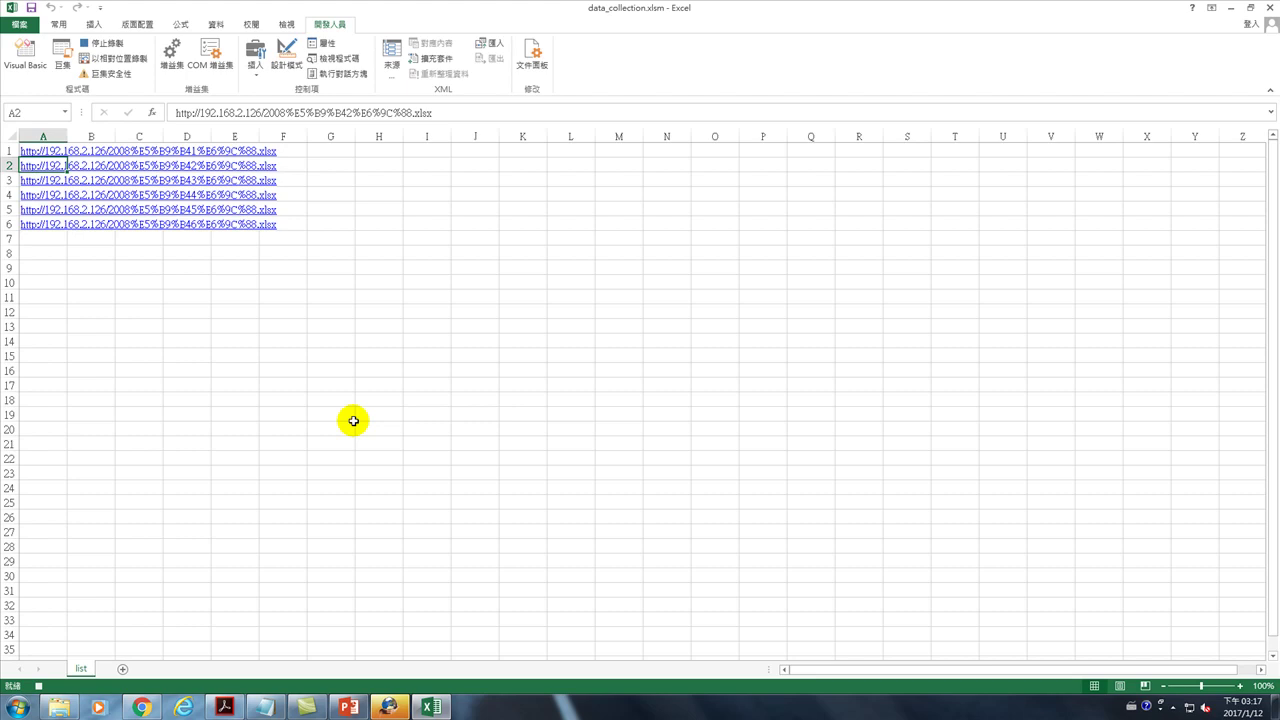
{"action": "left_click", "coordinate": [108, 45]}
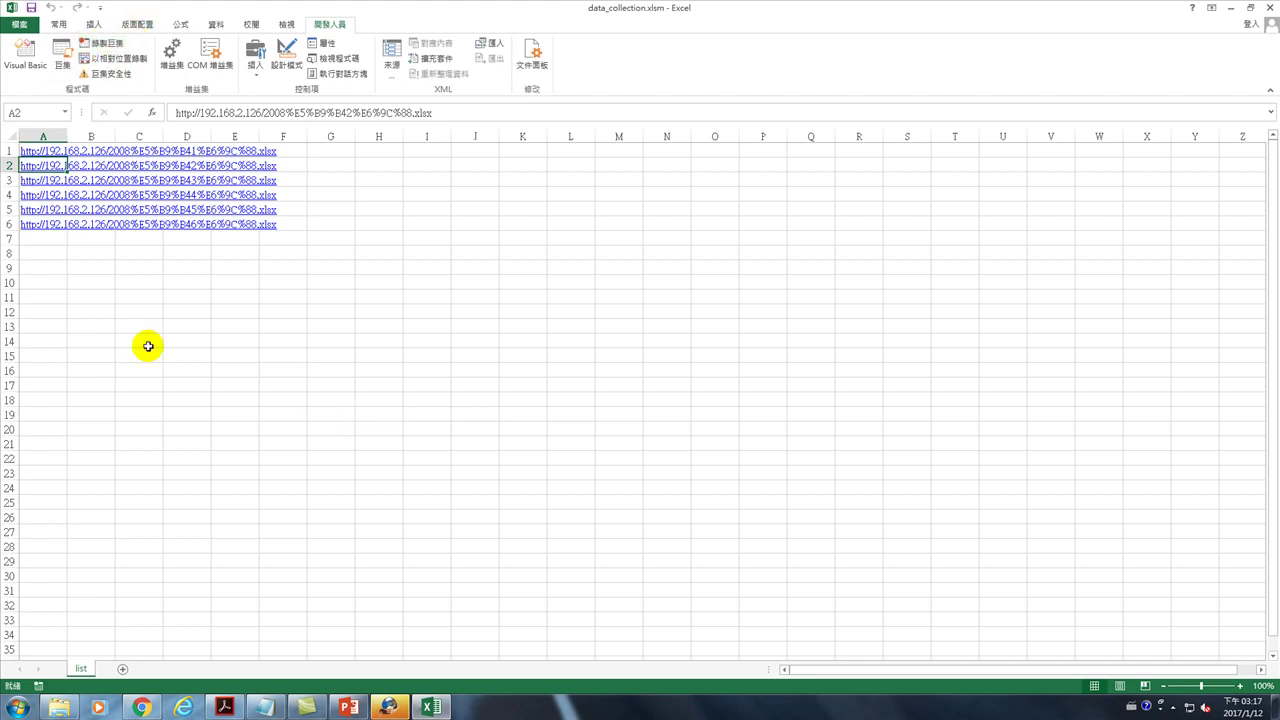
Step: Review 巨集1's code, Range("A2").Select, in the VBA editor, then go back and select cell H8
{"action": "left_click", "coordinate": [62, 62]}
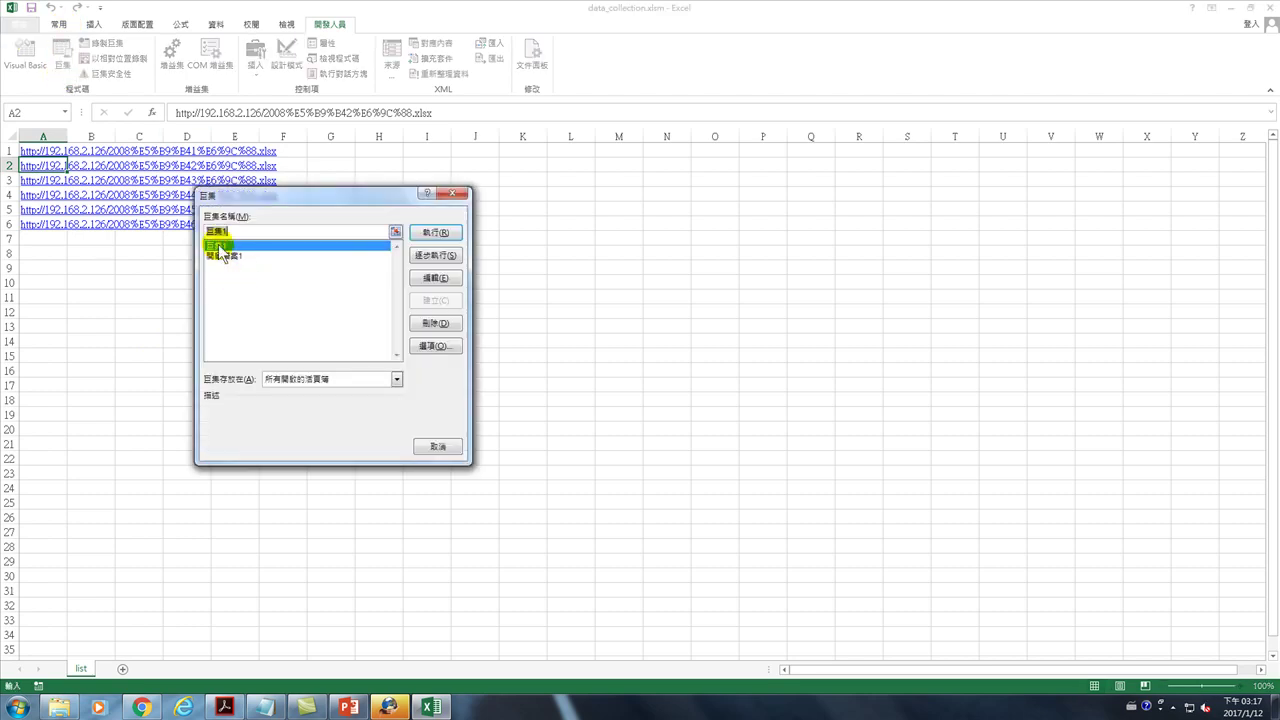
{"action": "left_click", "coordinate": [435, 277]}
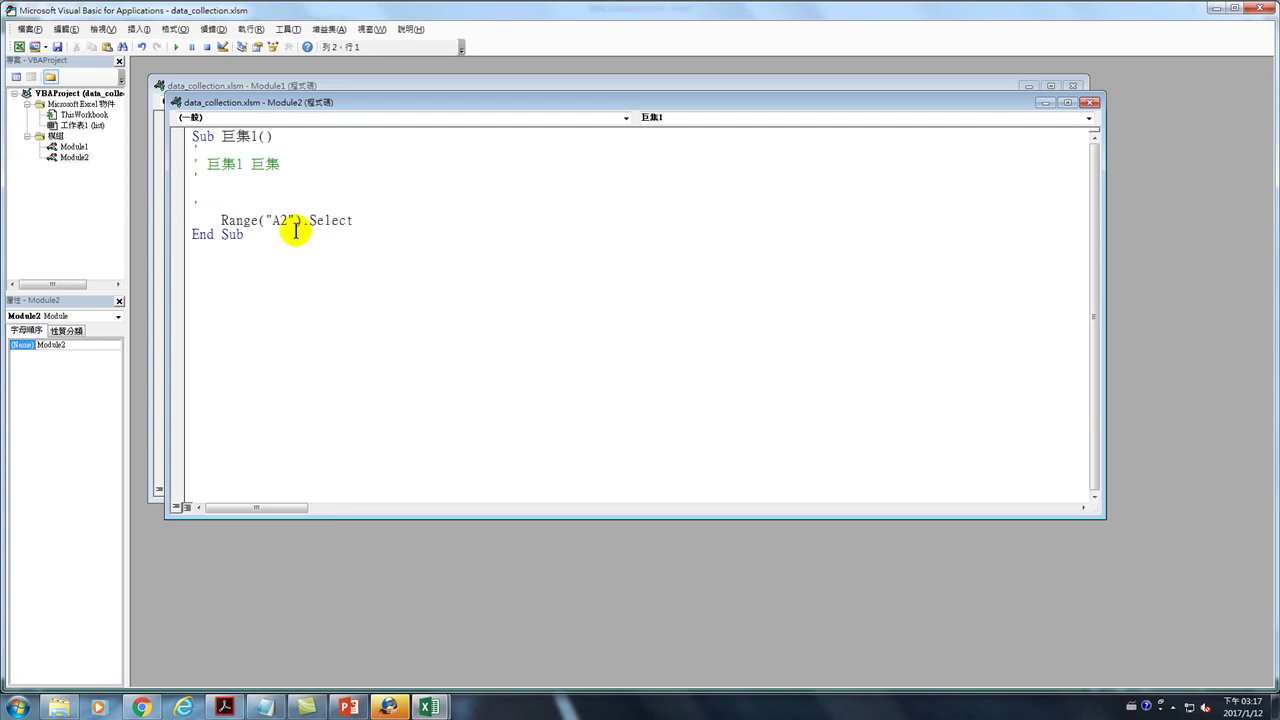
{"action": "left_click", "coordinate": [1216, 8]}
{"action": "left_click", "coordinate": [369, 256]}
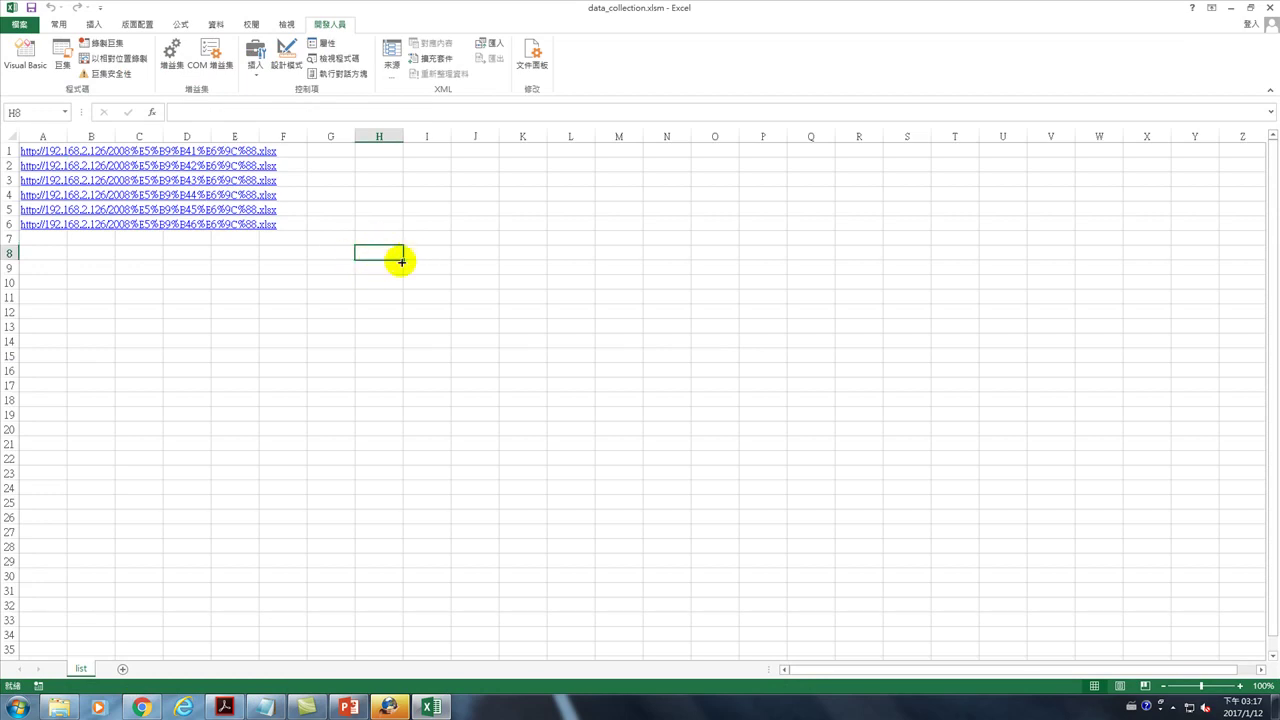
Step: Run 巨集1 from H8 and again from Q25, confirming it lands on A2 both times
{"action": "left_click", "coordinate": [55, 52]}
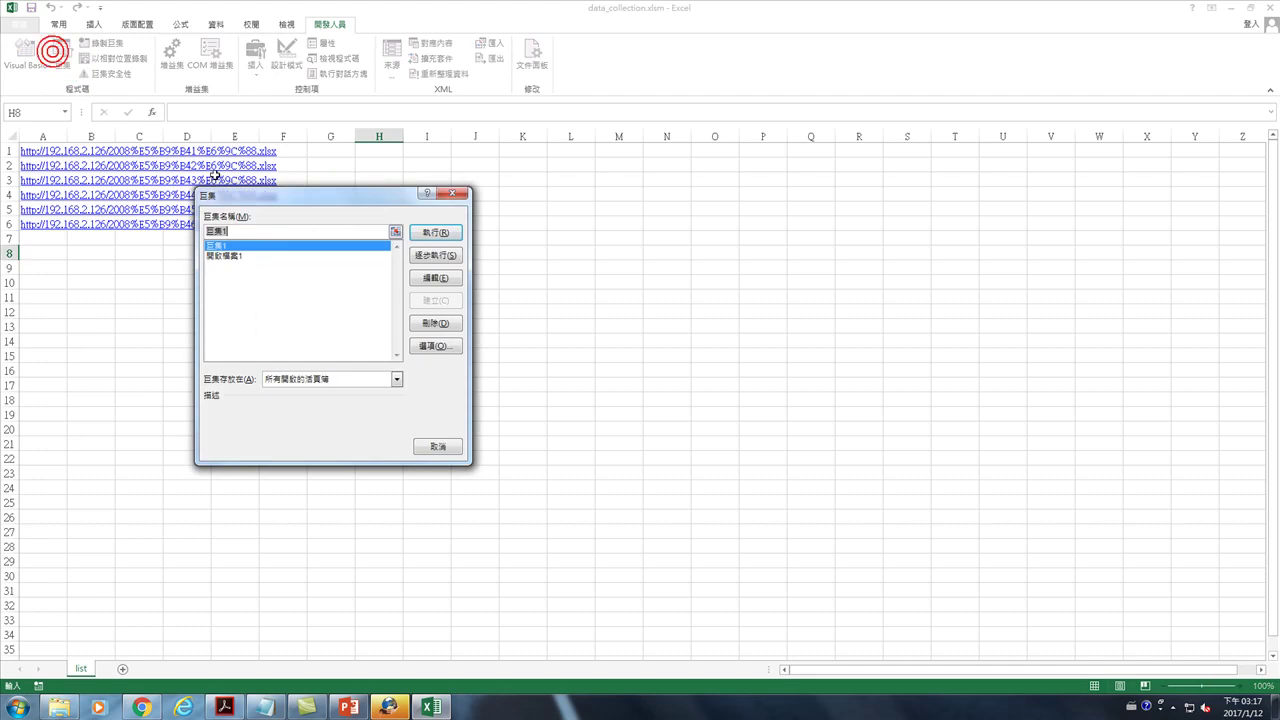
{"action": "left_click", "coordinate": [435, 231]}
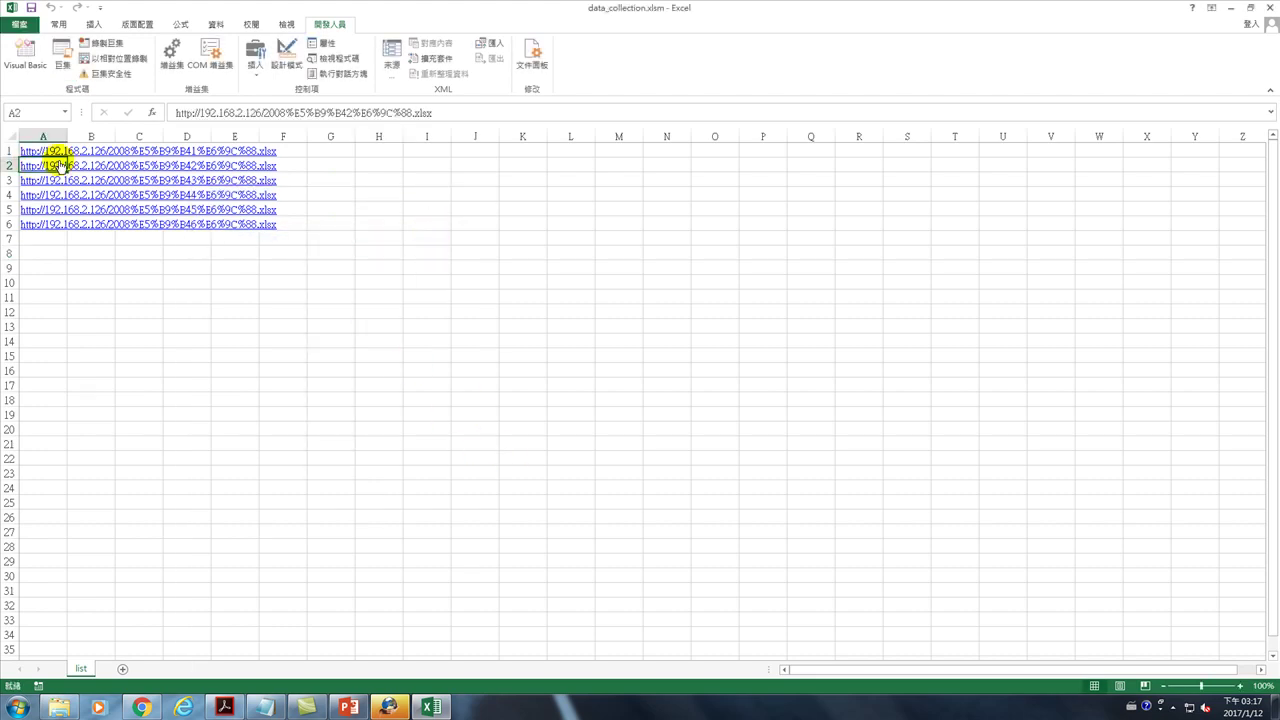
{"action": "left_click", "coordinate": [790, 505]}
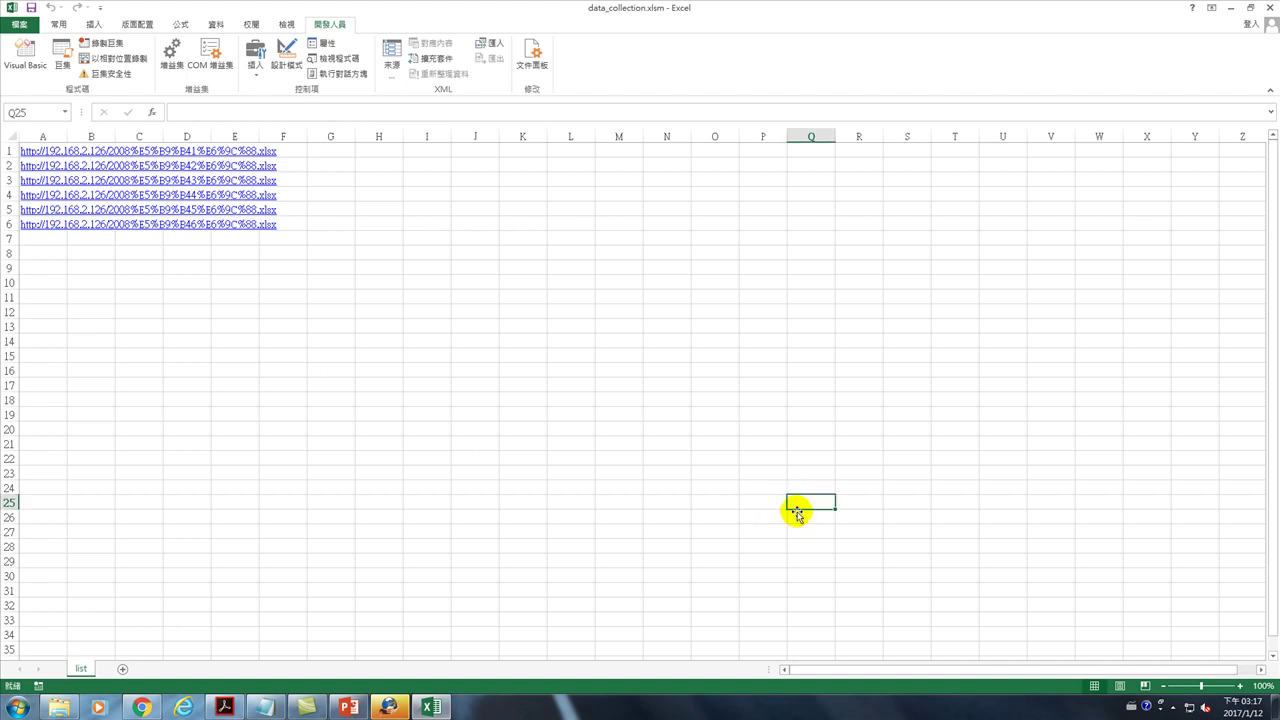
{"action": "left_click", "coordinate": [62, 57]}
{"action": "left_click", "coordinate": [223, 247]}
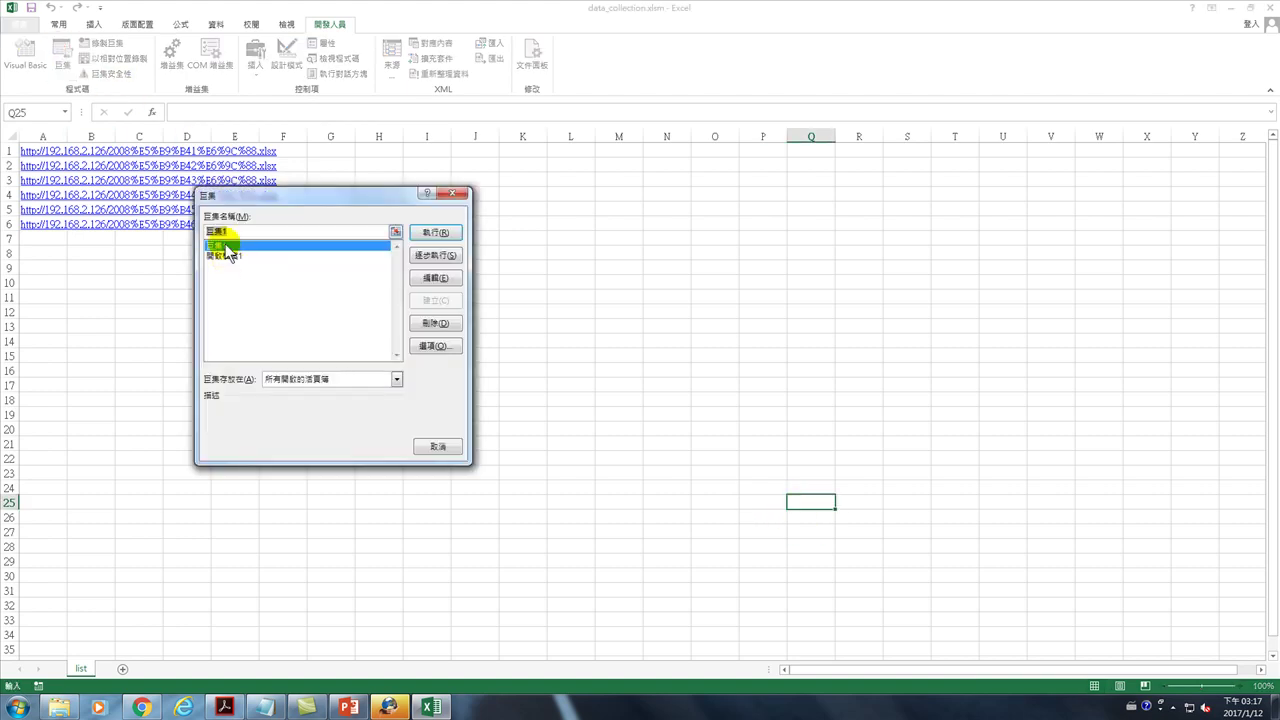
{"action": "left_click", "coordinate": [436, 234]}
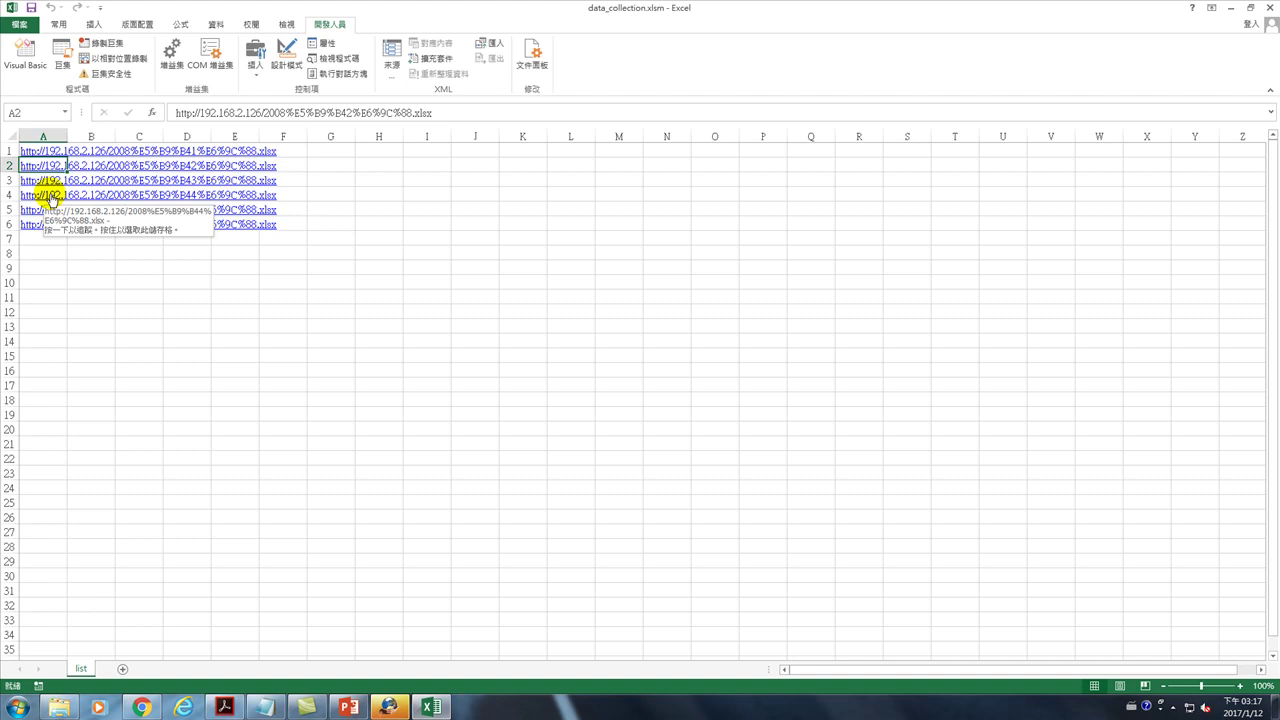
{"action": "left_click", "coordinate": [478, 296]}
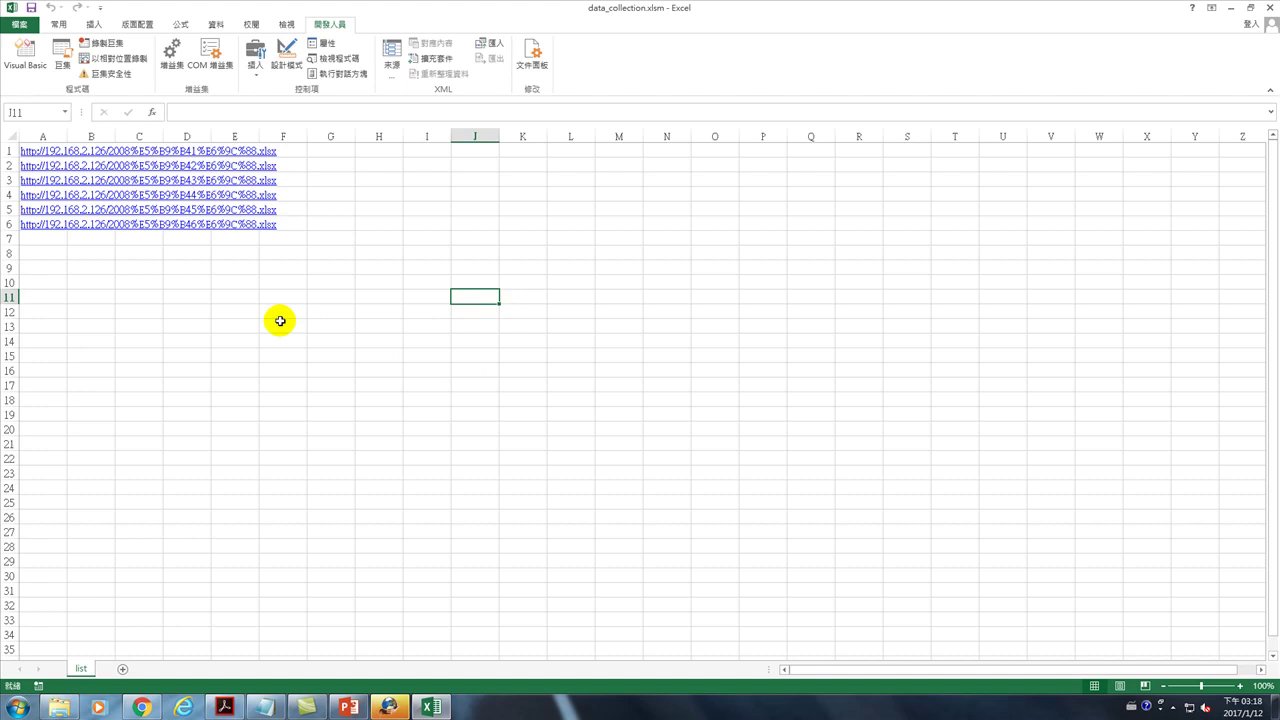
{"action": "key", "text": "Left"}
{"action": "key", "text": "Left"}
{"action": "key", "text": "Left"}
{"action": "key", "text": "Left"}
{"action": "key", "text": "Left"}
{"action": "key", "text": "Left"}
{"action": "key", "text": "Left"}
{"action": "key", "text": "Left"}
Step: With relative references on, record 巨集2 moving one cell down from A1, then select M15
{"action": "key", "text": "Up"}
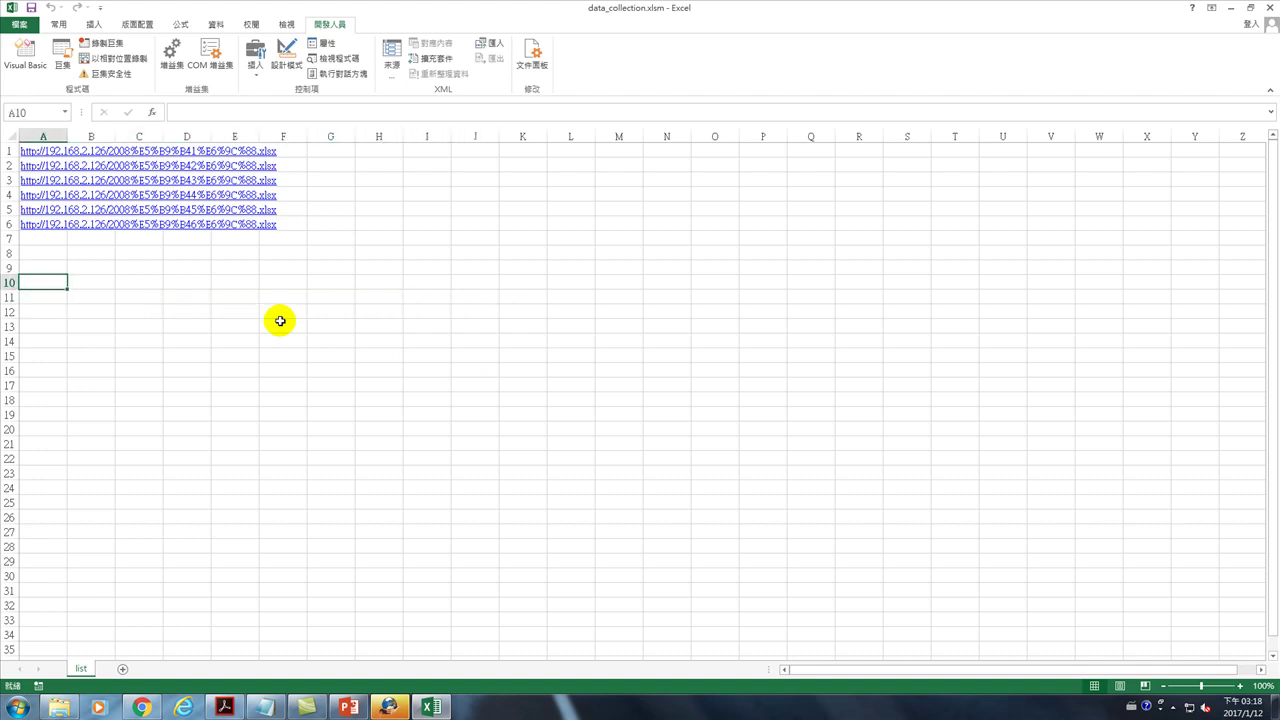
{"action": "key", "text": "ctrl+Home"}
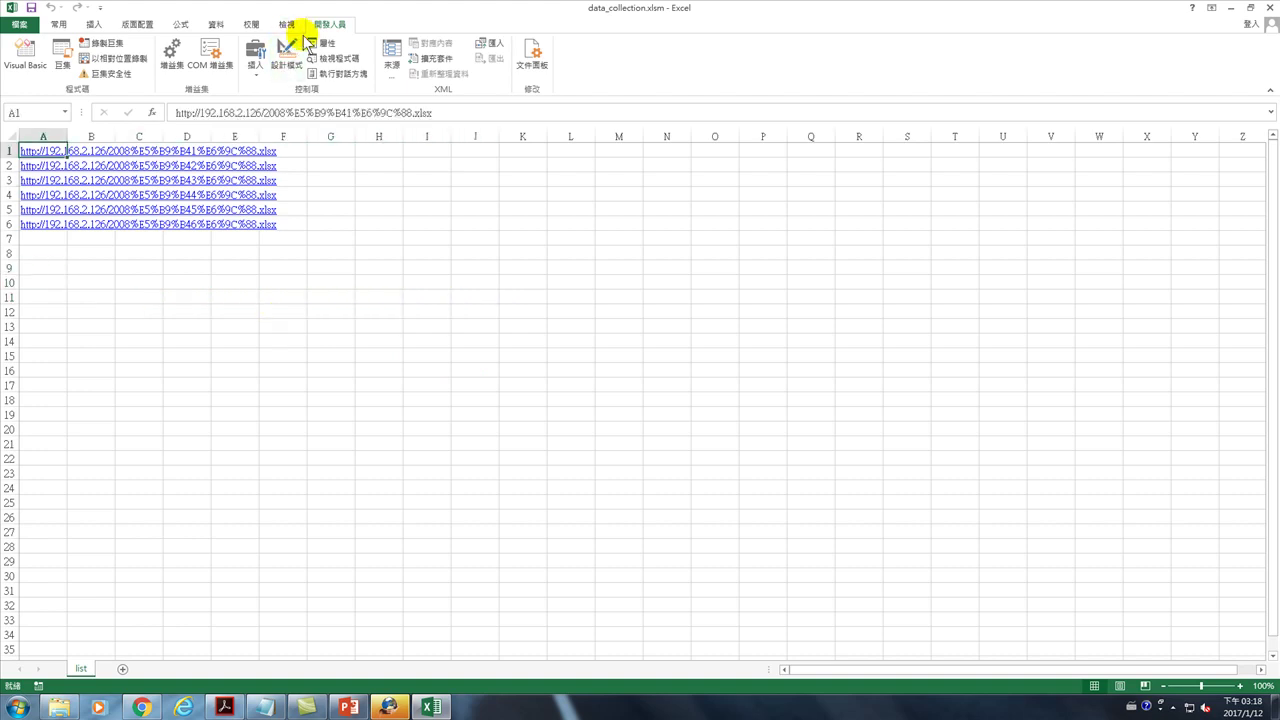
{"action": "left_click", "coordinate": [110, 58]}
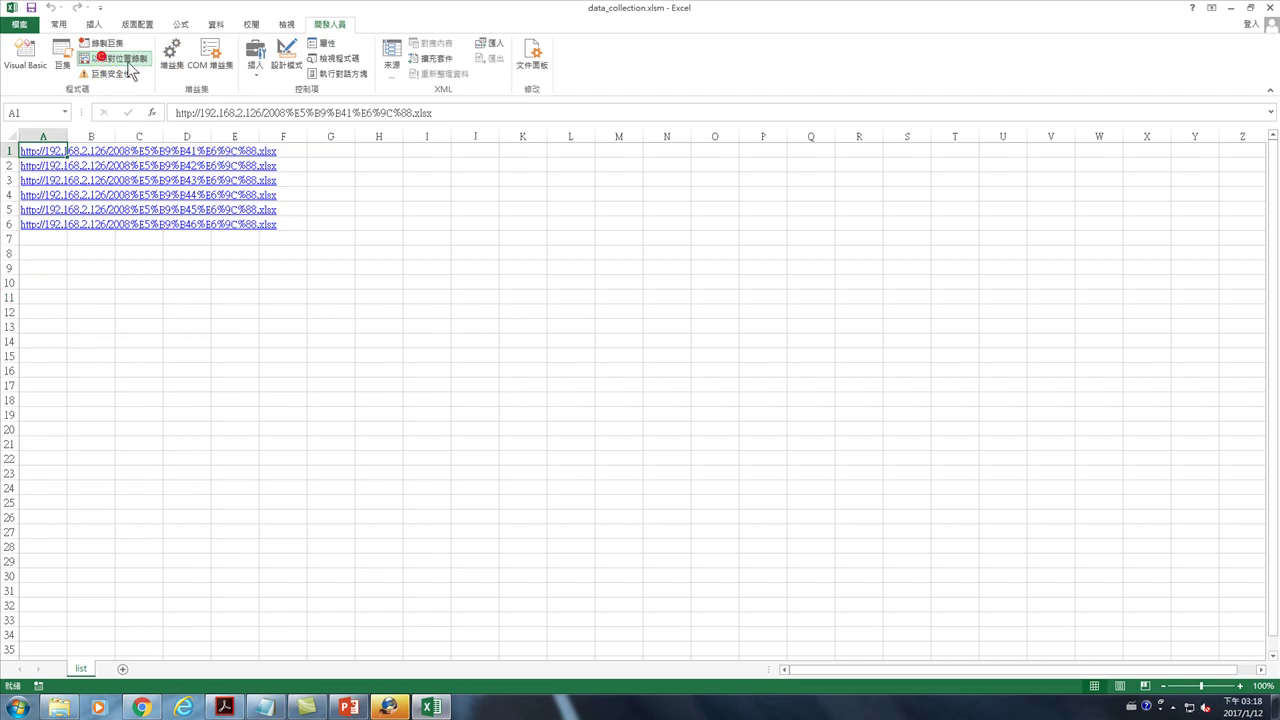
{"action": "left_click", "coordinate": [103, 43]}
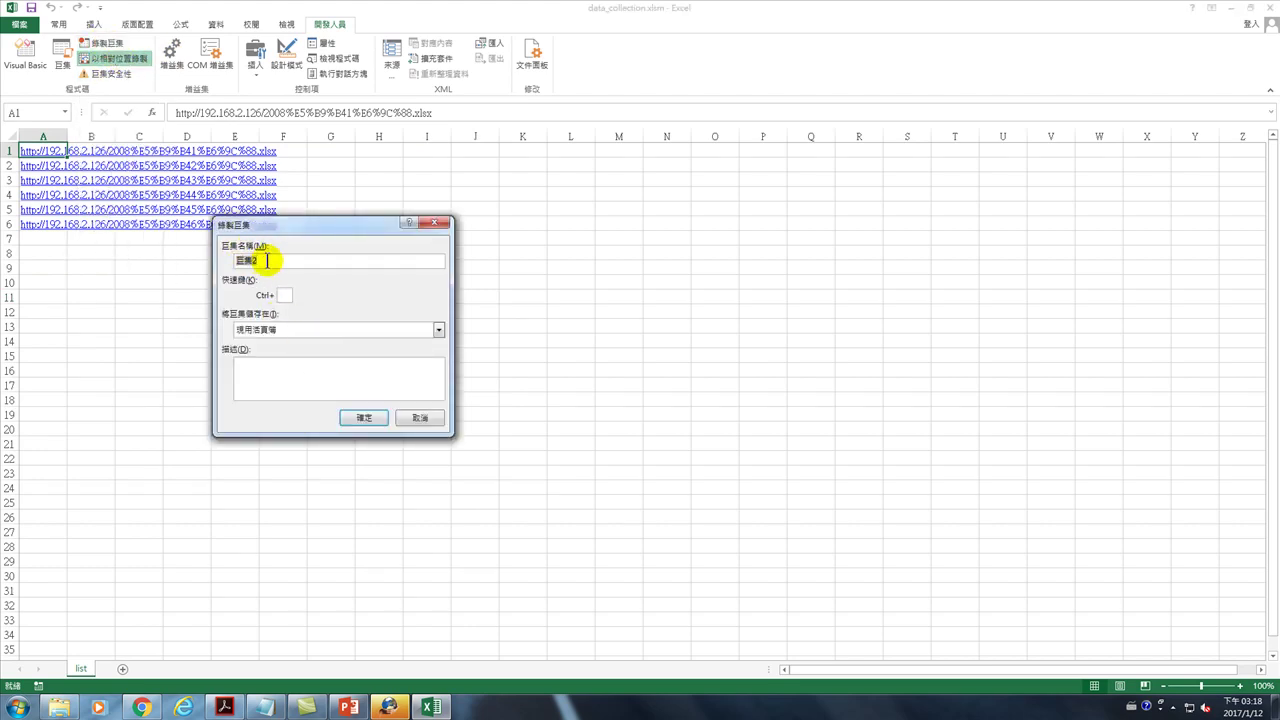
{"action": "left_click", "coordinate": [364, 417]}
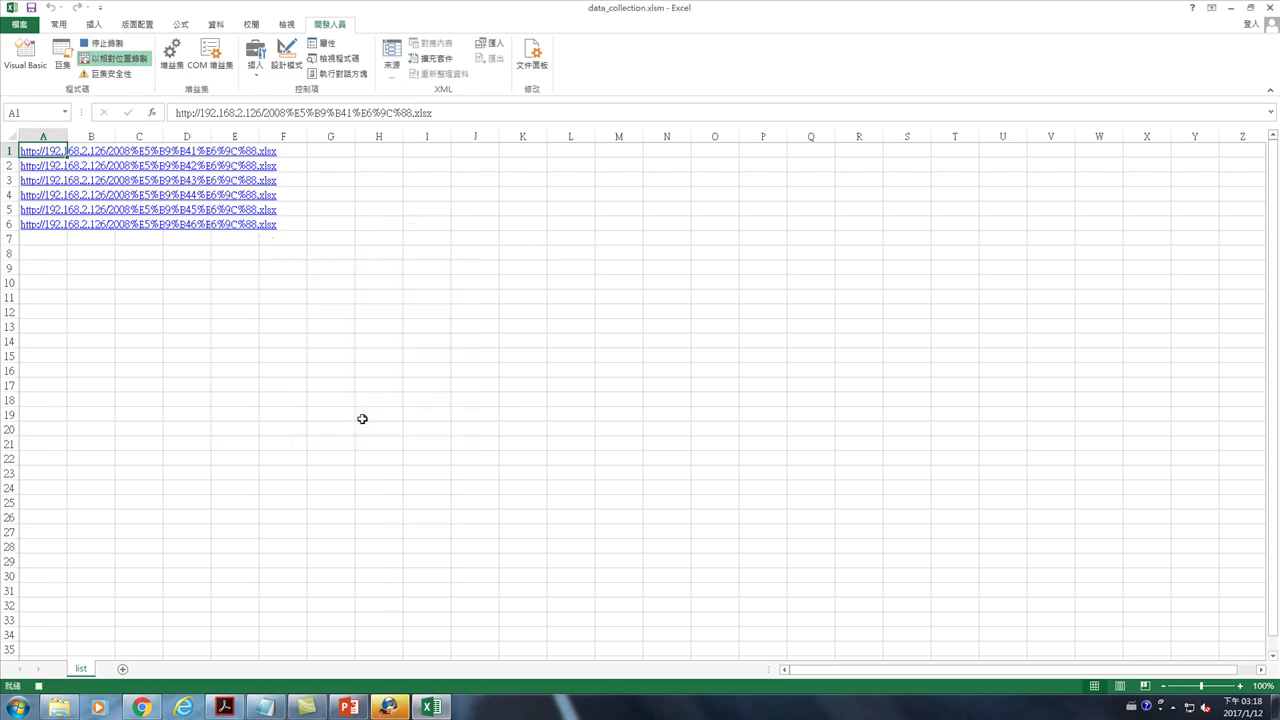
{"action": "key", "text": "Down"}
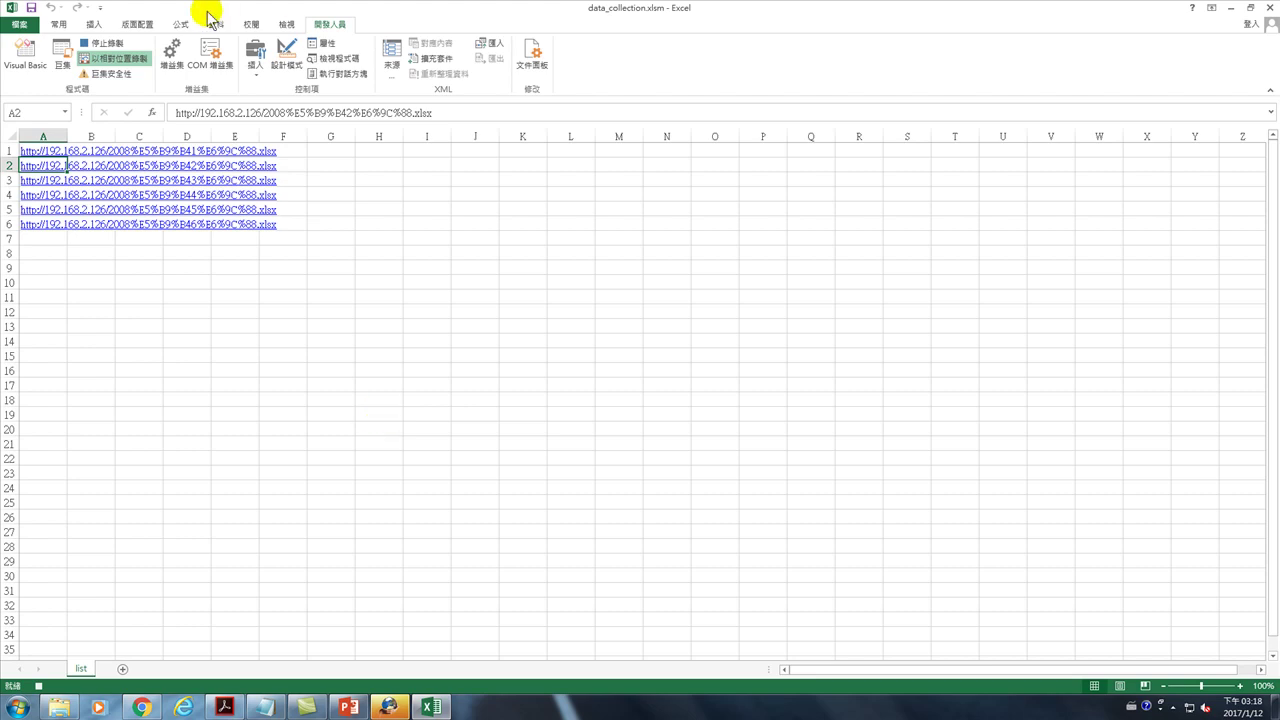
{"action": "left_click", "coordinate": [107, 43]}
{"action": "left_click", "coordinate": [604, 357]}
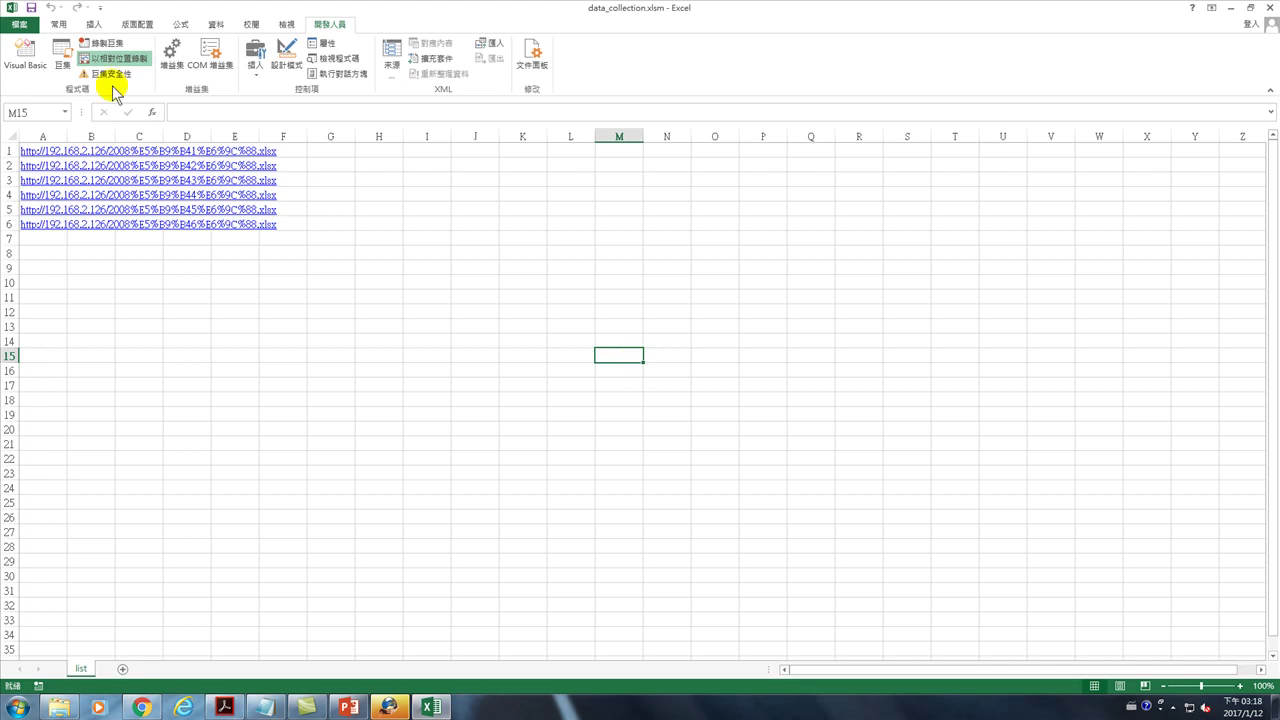
Step: Run 巨集2 from M15 so the selection lands on M16, then return to A1
{"action": "left_click", "coordinate": [60, 55]}
{"action": "left_click", "coordinate": [218, 255]}
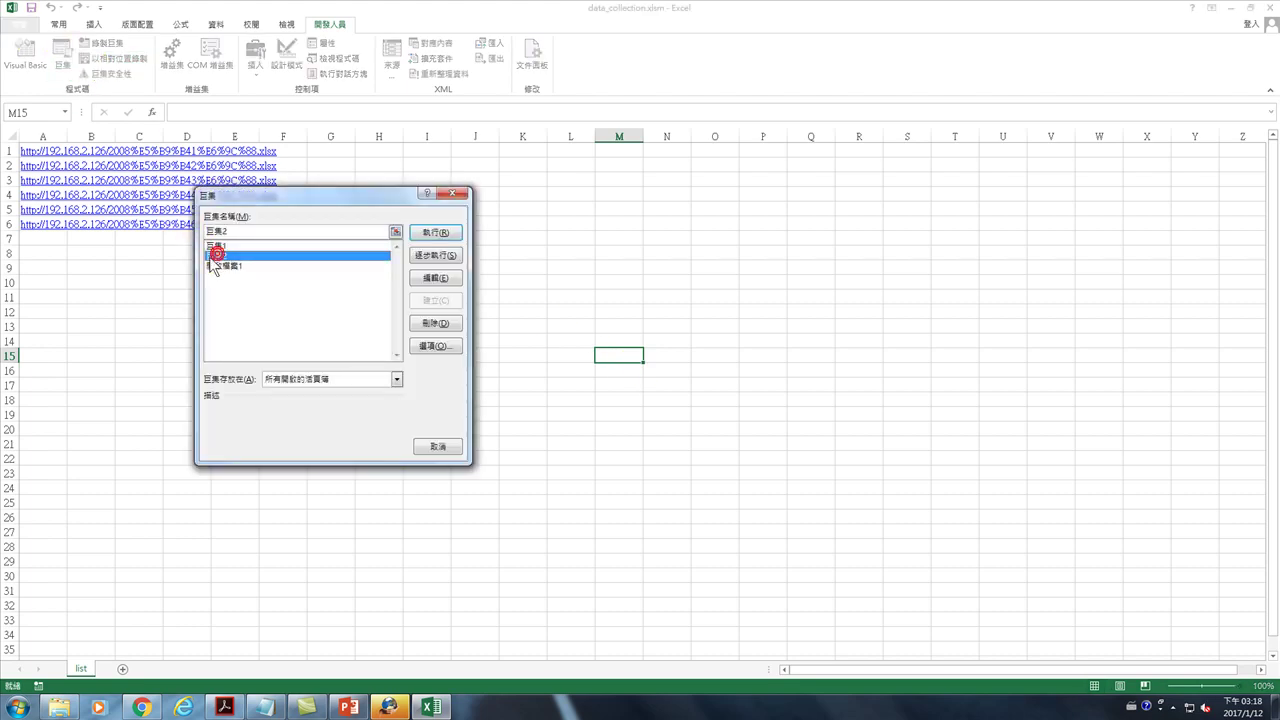
{"action": "left_click", "coordinate": [430, 231]}
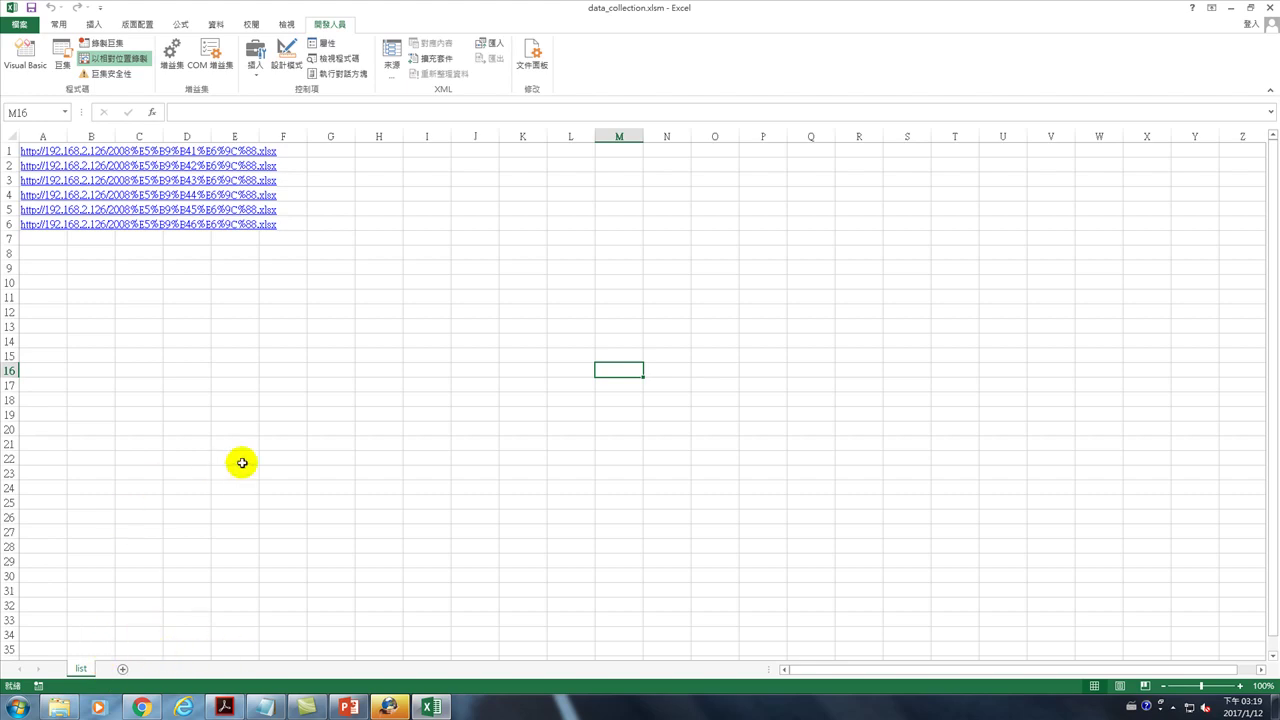
{"action": "key", "text": "ctrl+Home"}
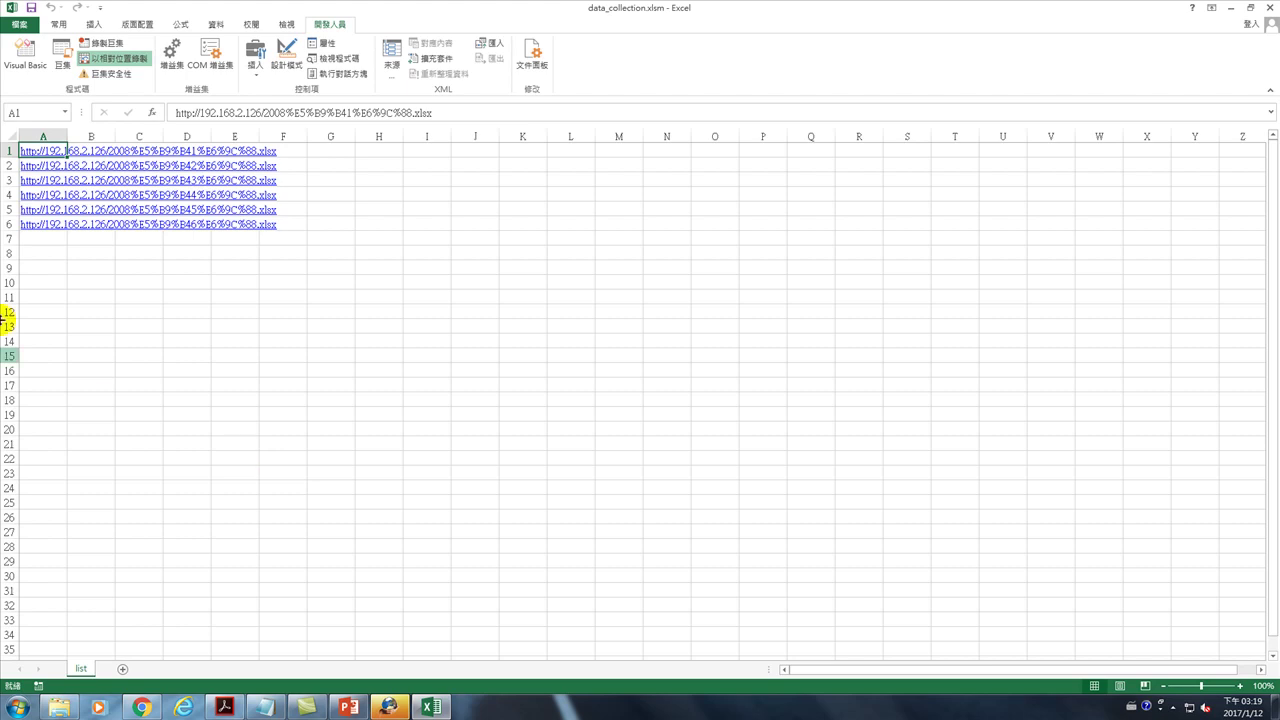
{"action": "left_click", "coordinate": [102, 62]}
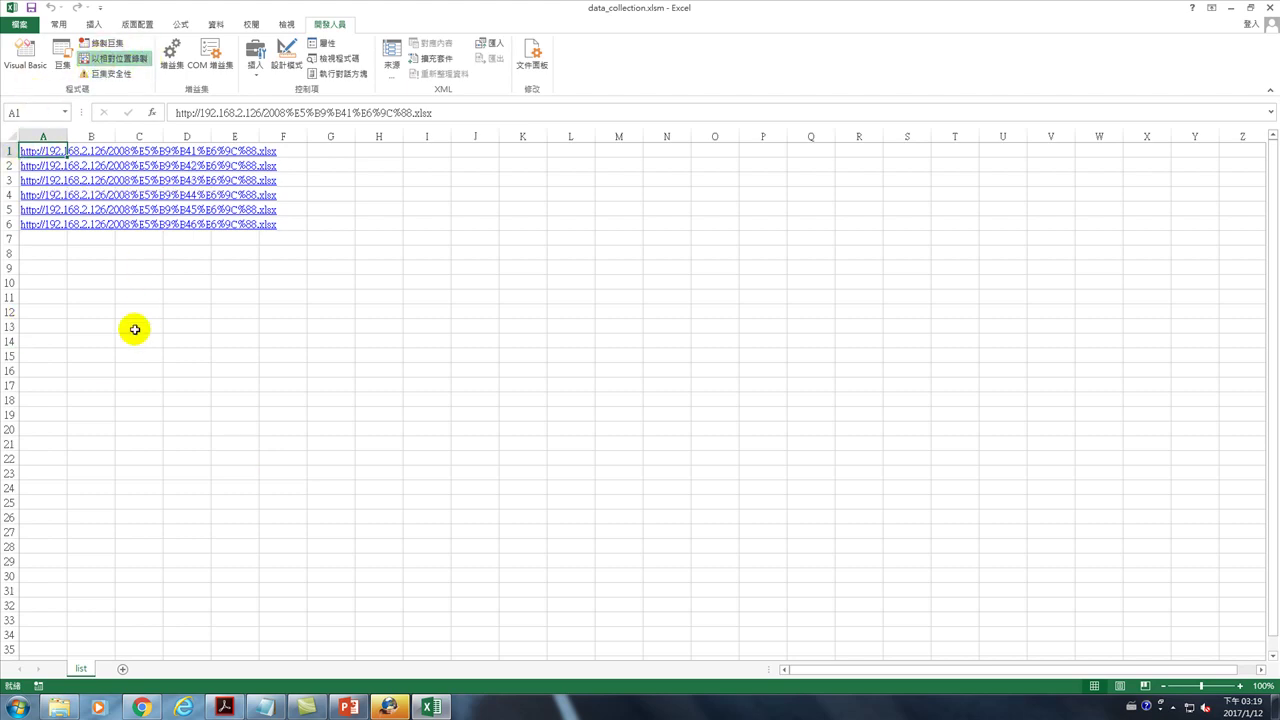